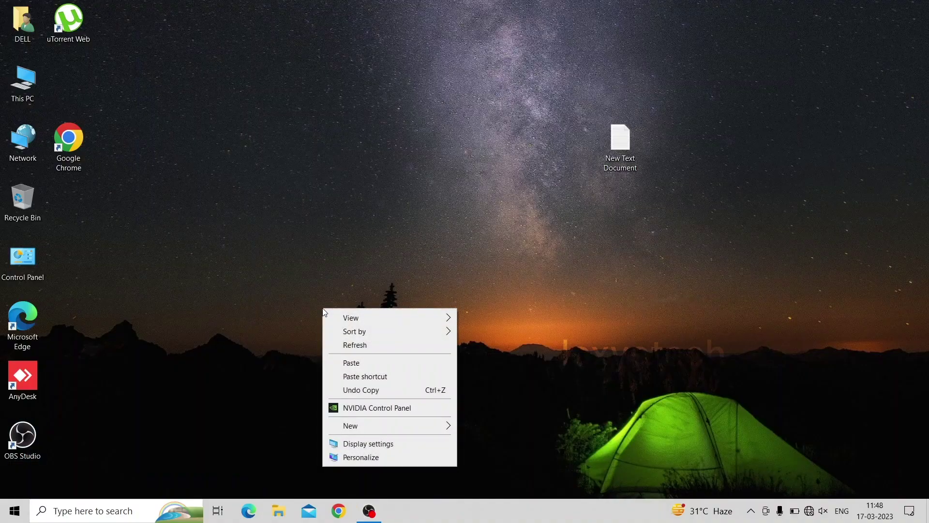
Switch the wallpaper to the sunlit rock-arch beach image and launch Google Chrome.
click(366, 458)
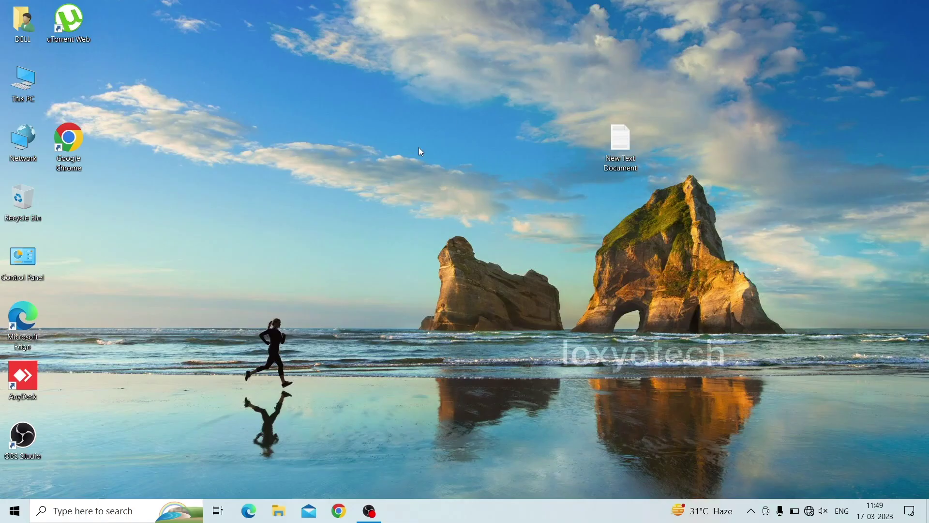
right_click(222, 140)
click(189, 110)
Search Google for 'download windows 11' via the autocomplete suggestion.
right_click(198, 141)
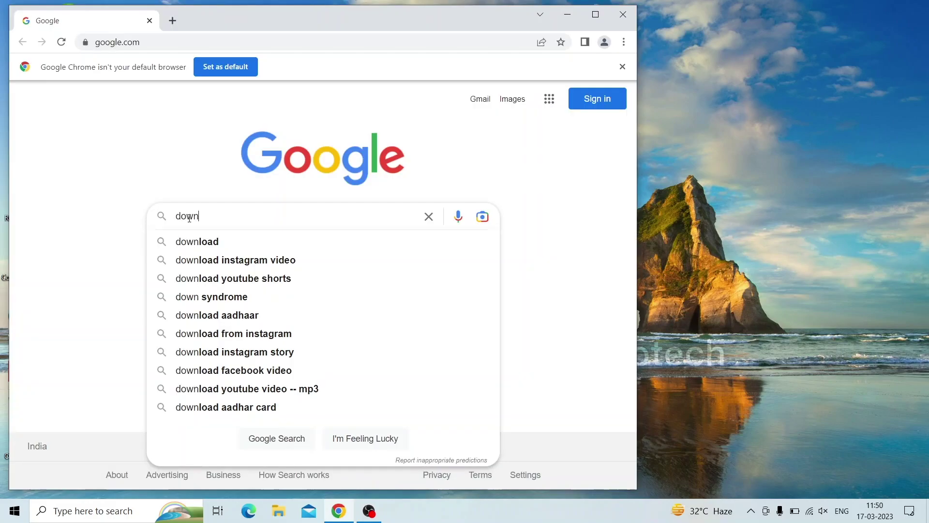
text(nload windows)
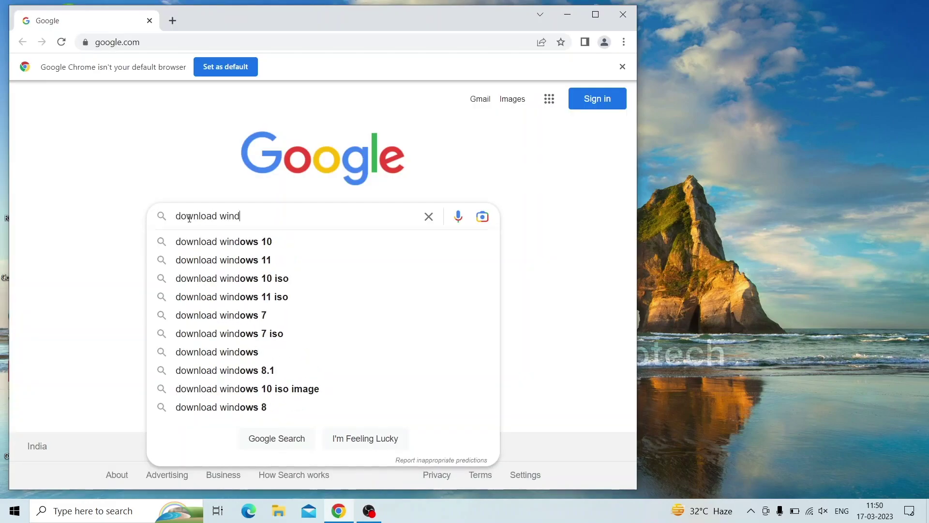
click(225, 262)
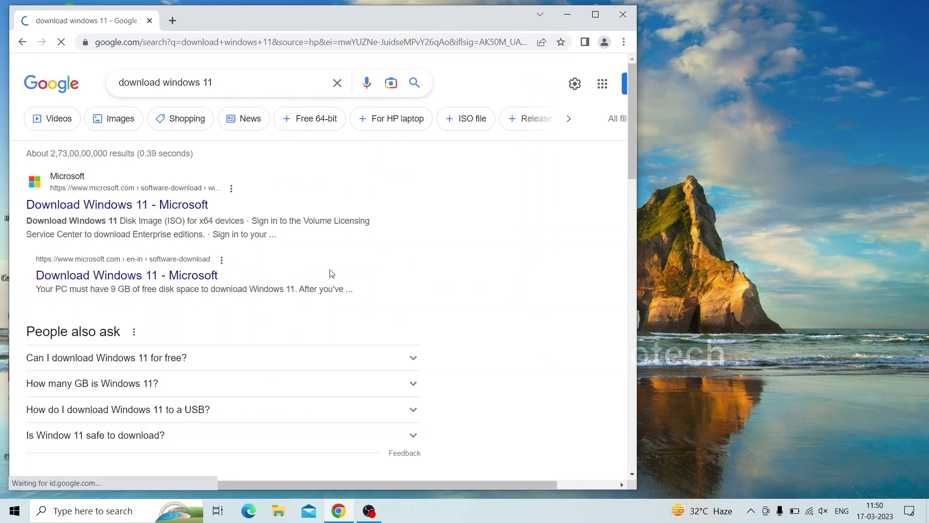
Open Microsoft's Download Windows 11 page and choose Windows 11 (multi-edition ISO).
click(607, 10)
click(243, 265)
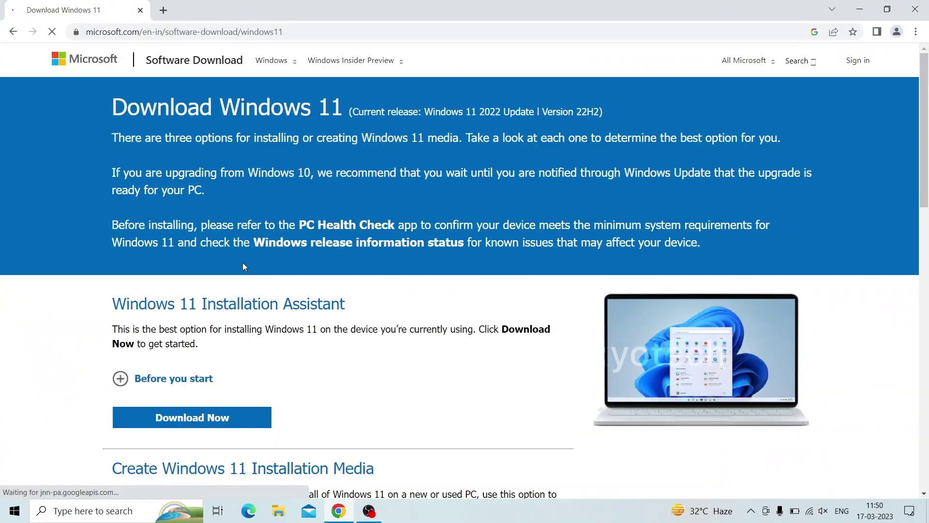
scroll(329, 354, down, 4)
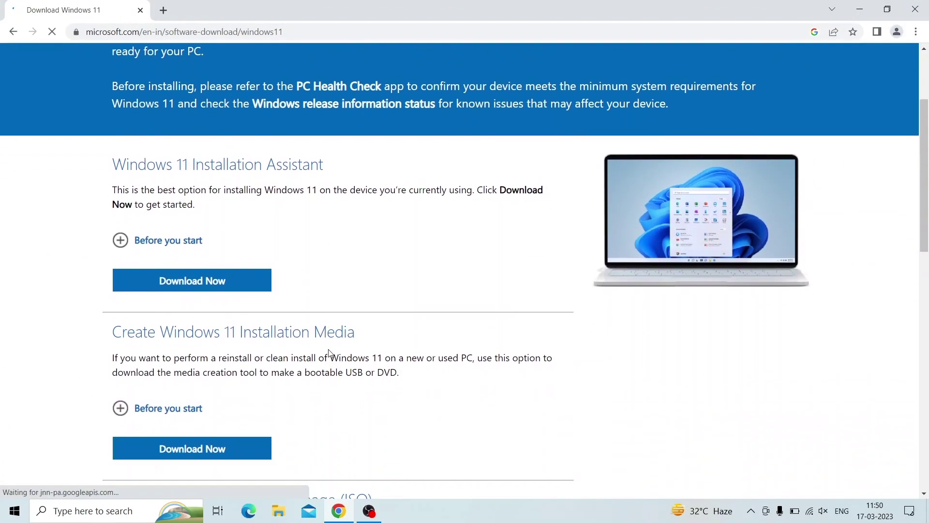
scroll(329, 354, down, 8)
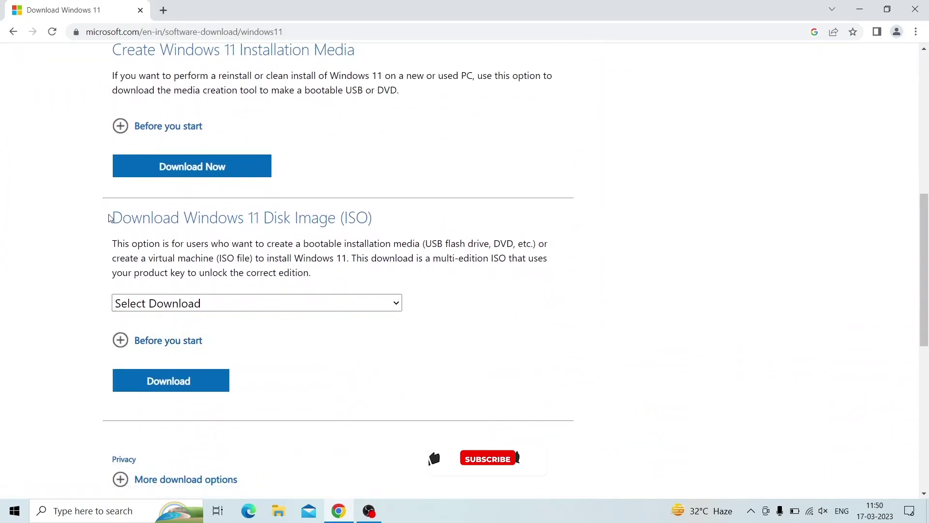
drag(108, 213, 400, 224)
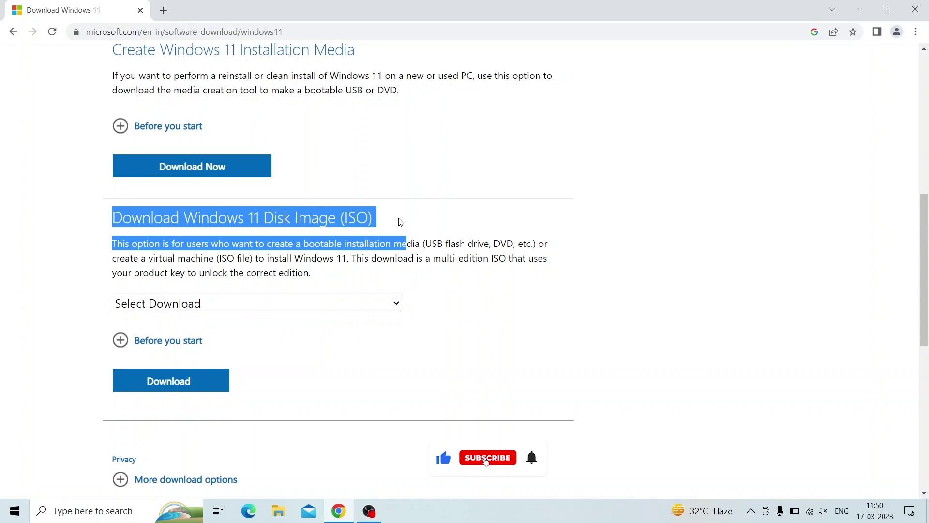
click(401, 222)
click(367, 303)
click(182, 334)
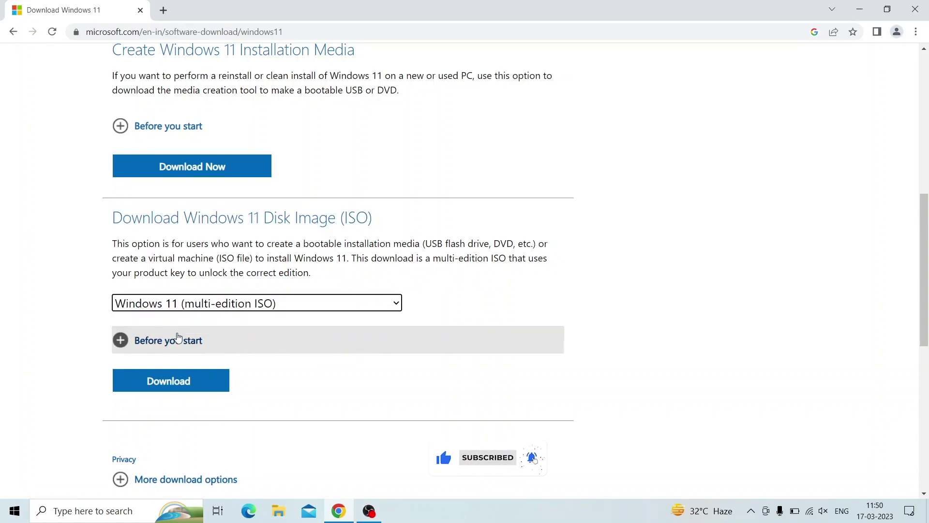
Submit the ISO choice and confirm English International as the product language.
scroll(289, 380, down, 2)
scroll(170, 264, down, 2)
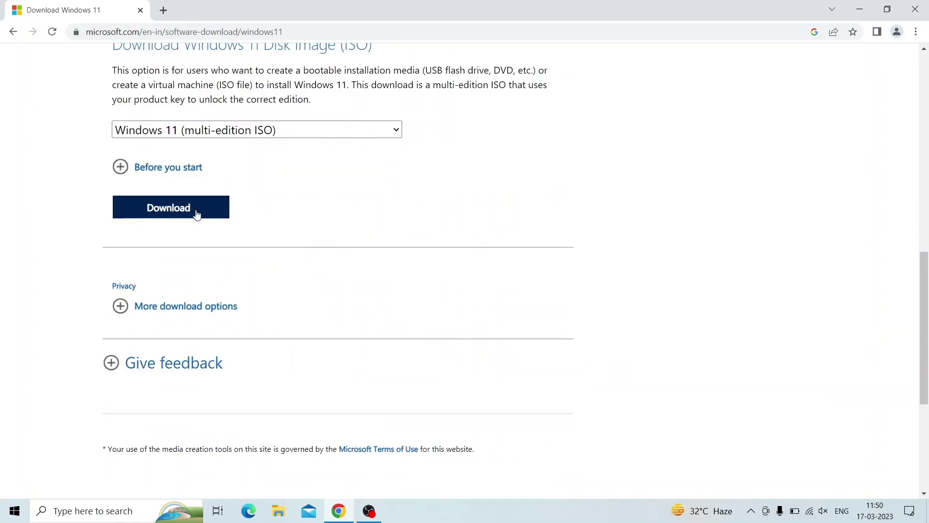
click(194, 212)
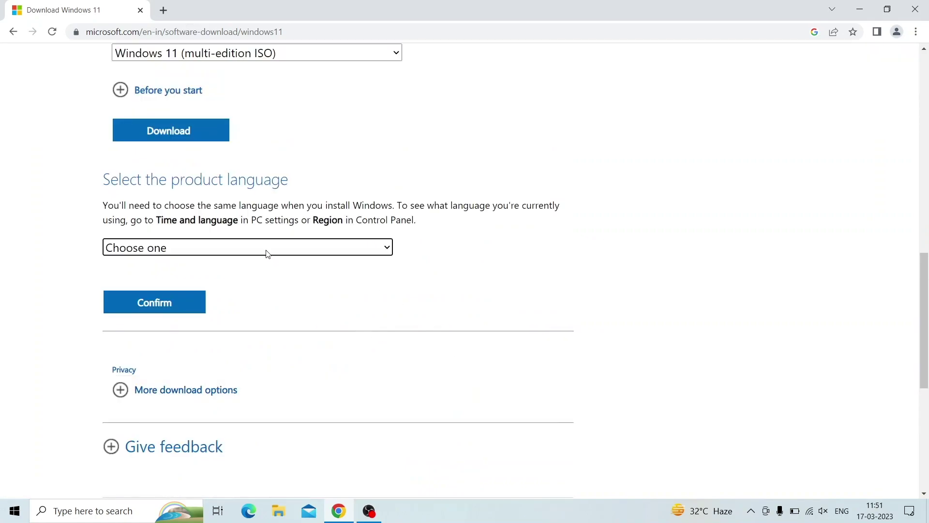
click(268, 254)
scroll(233, 319, down, 2)
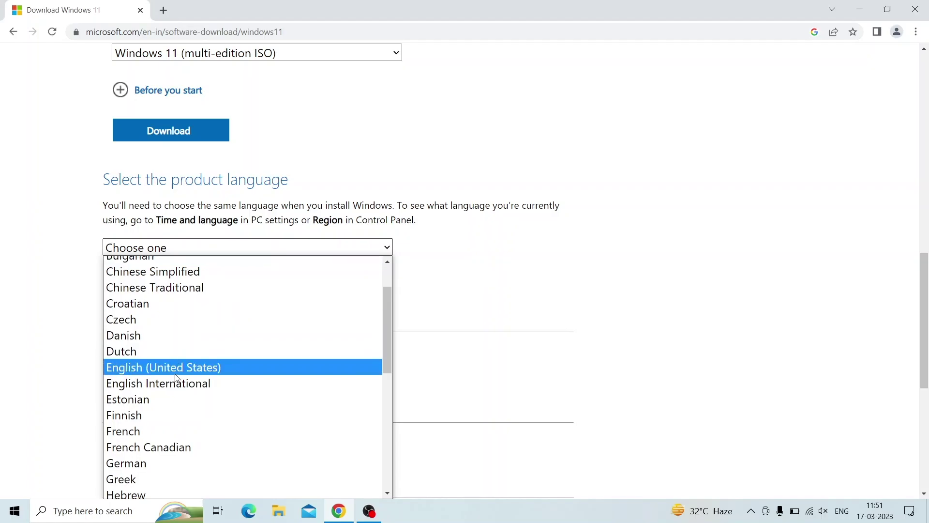
click(220, 383)
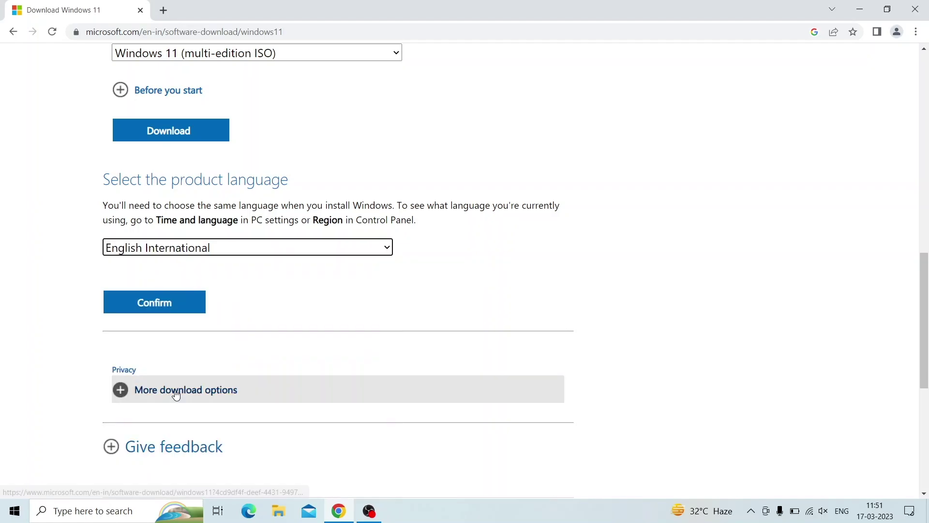
click(192, 311)
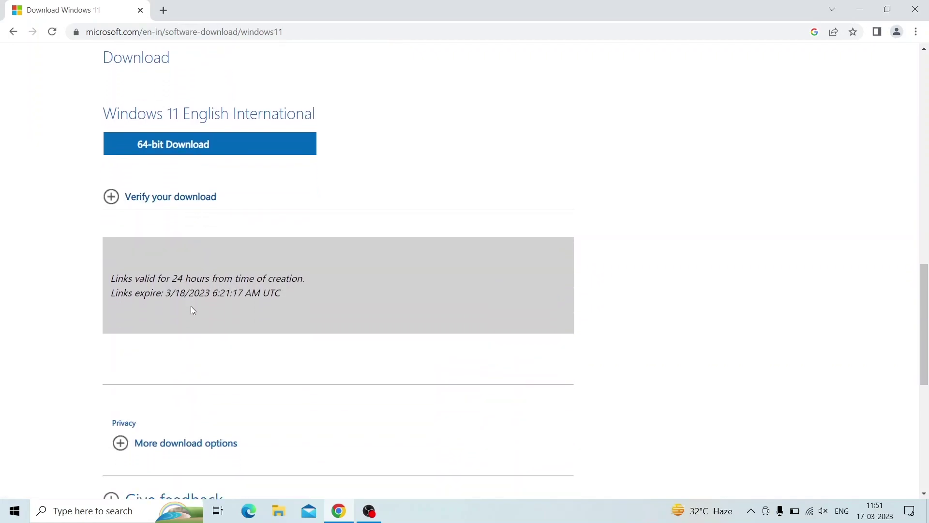
Start the 64-bit English International ISO download and show the full downloads list.
scroll(373, 187, up, 1)
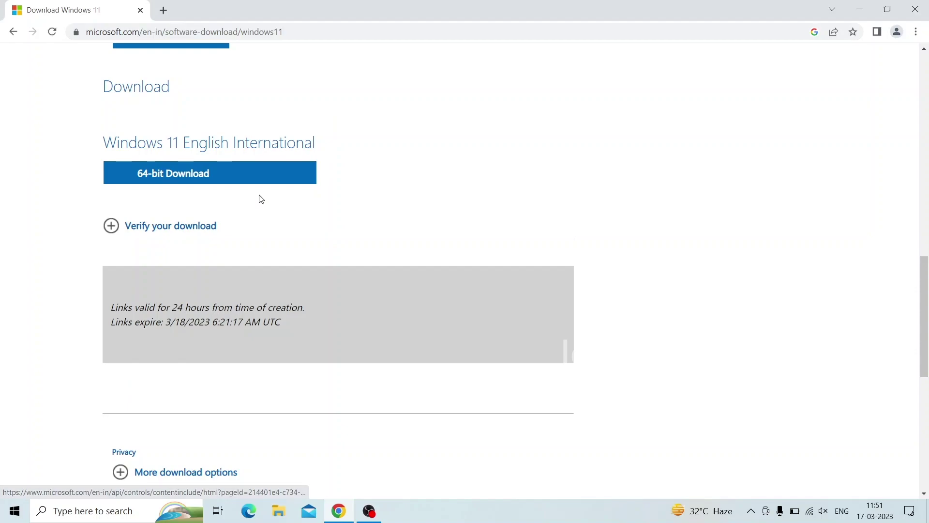
click(184, 178)
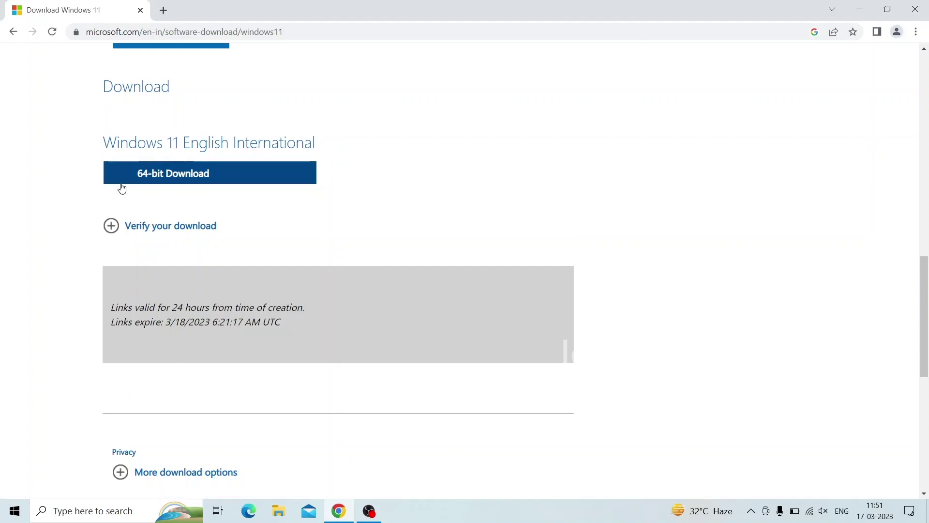
click(203, 176)
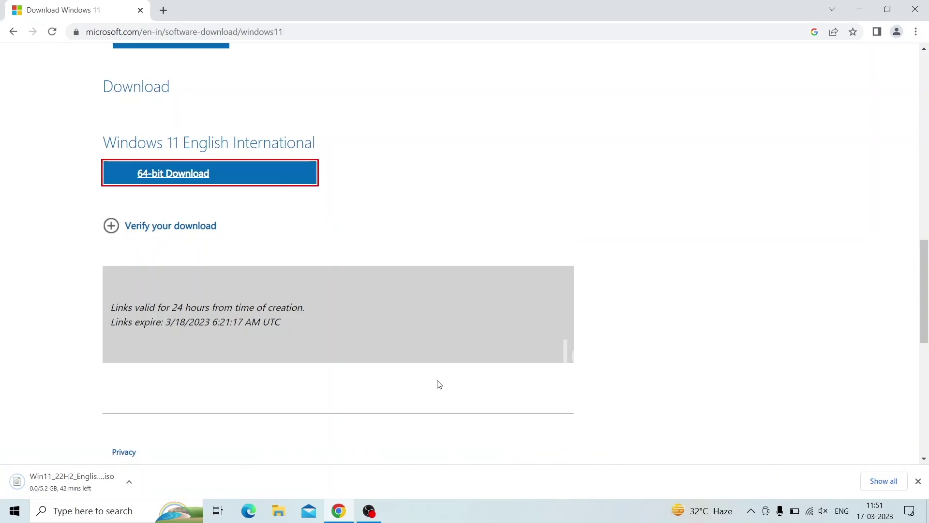
click(885, 481)
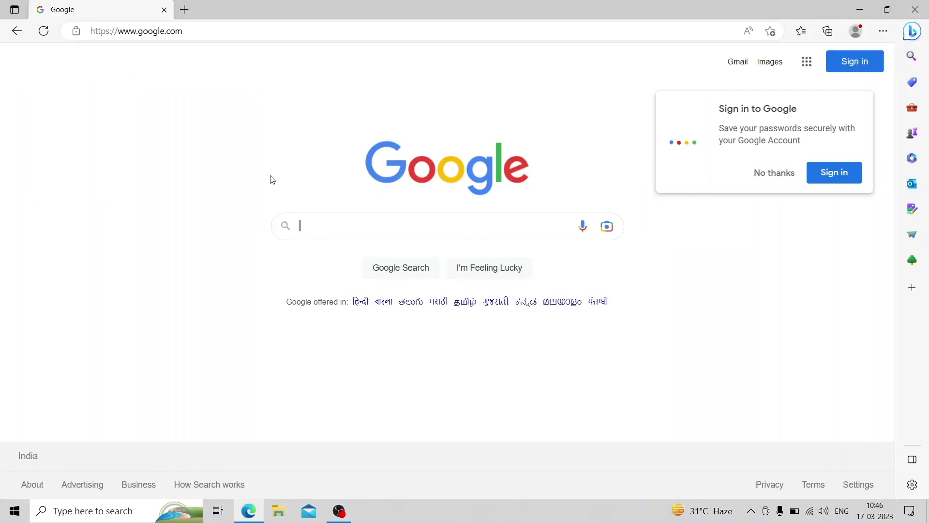
Search for 'rufus' and open the official Rufus website.
text(rufu)
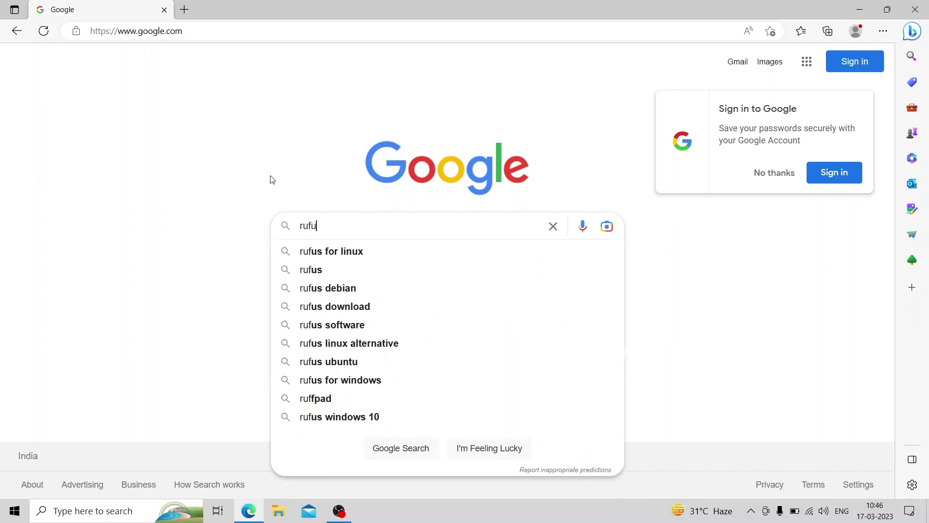
text(s)
key(Return)
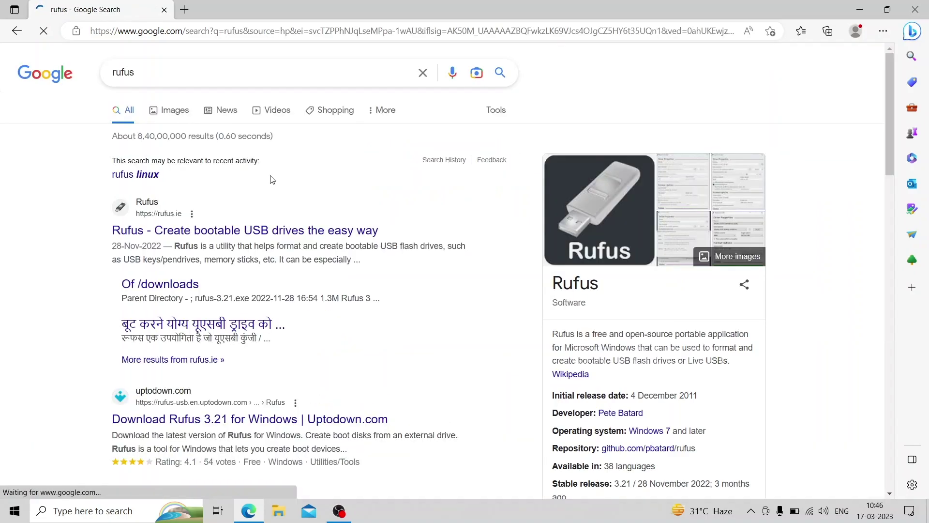
click(238, 234)
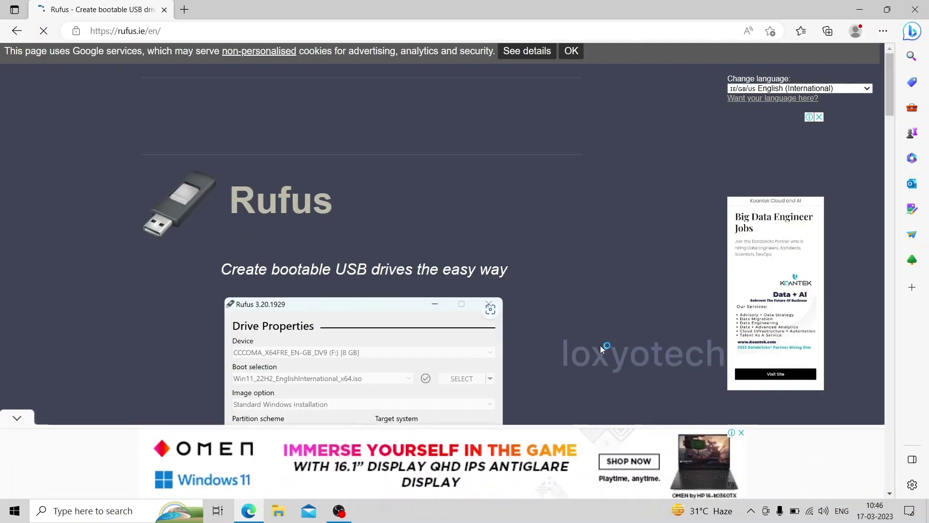
Download the Rufus 3.21 installer and dismiss the ad overlay.
scroll(585, 321, down, 8)
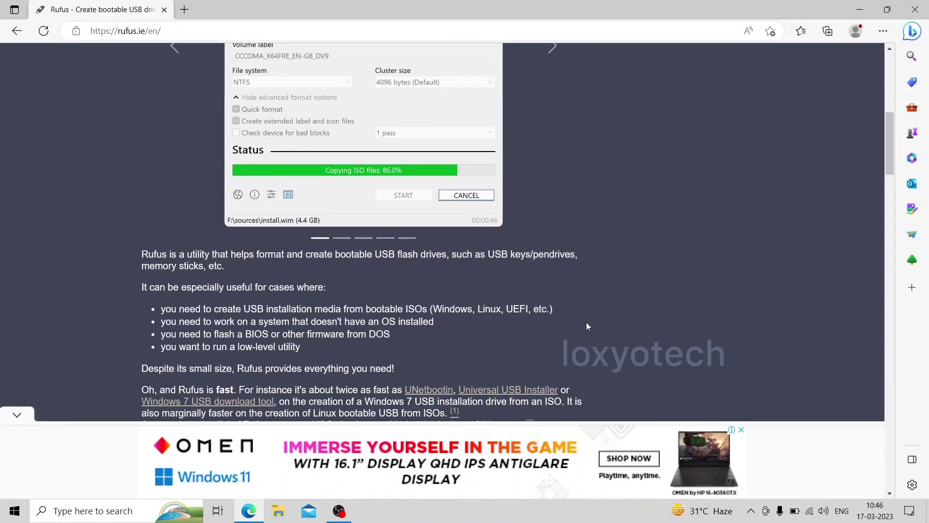
scroll(585, 321, down, 8)
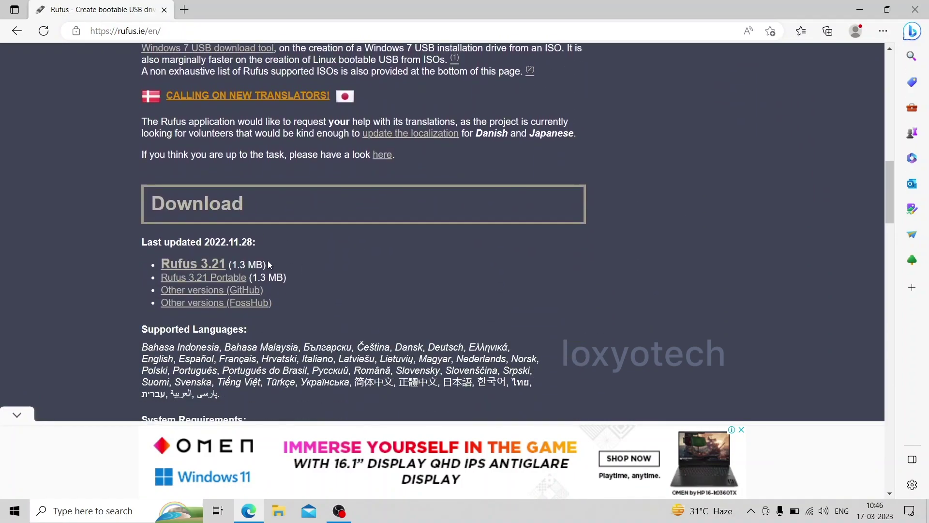
click(209, 267)
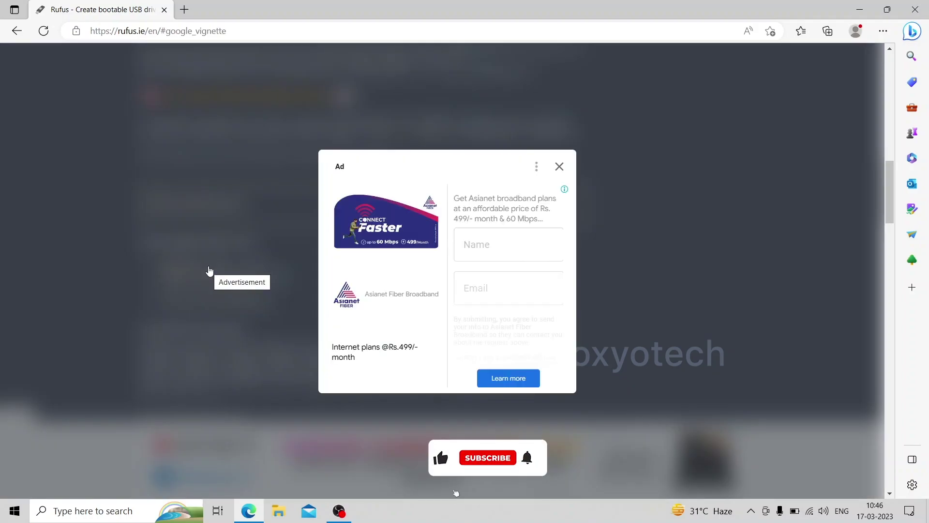
click(558, 169)
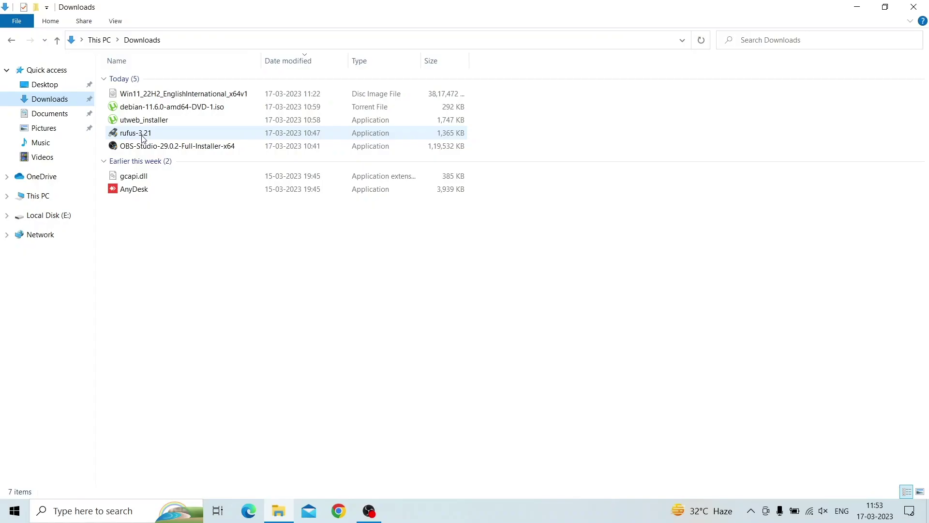
Launch rufus-3.21 from the Downloads folder.
double_click(136, 133)
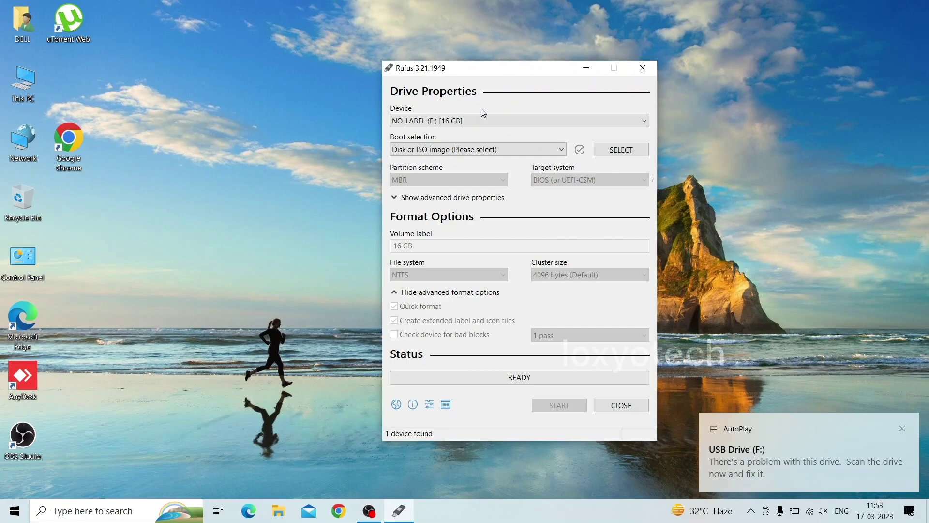
Keep the 16 GB F: drive and load Win11_22H2_EnglishInternational_x64v1.iso as the disk image.
click(483, 120)
click(484, 124)
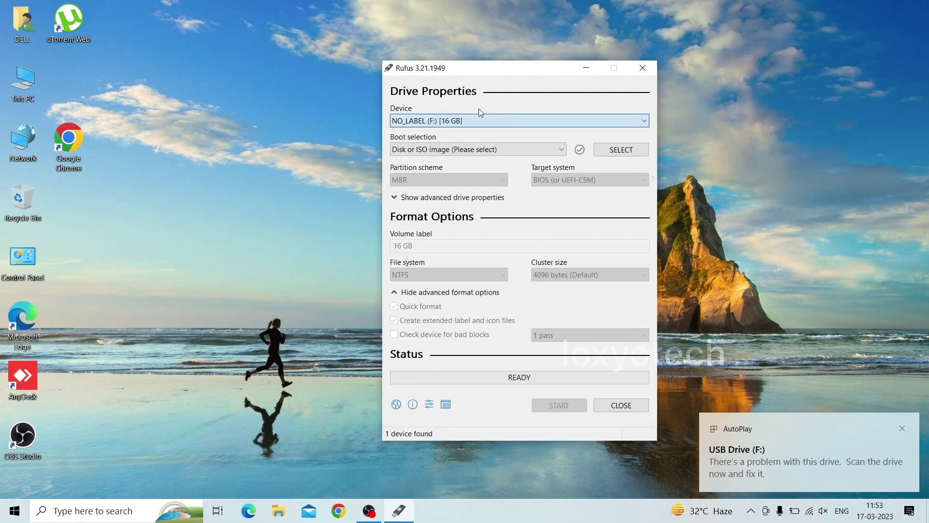
click(476, 151)
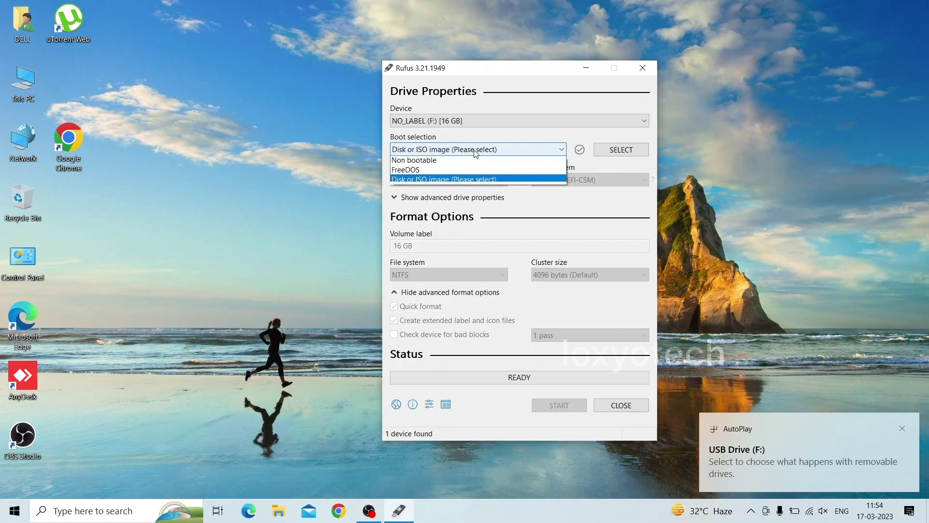
click(416, 182)
click(610, 152)
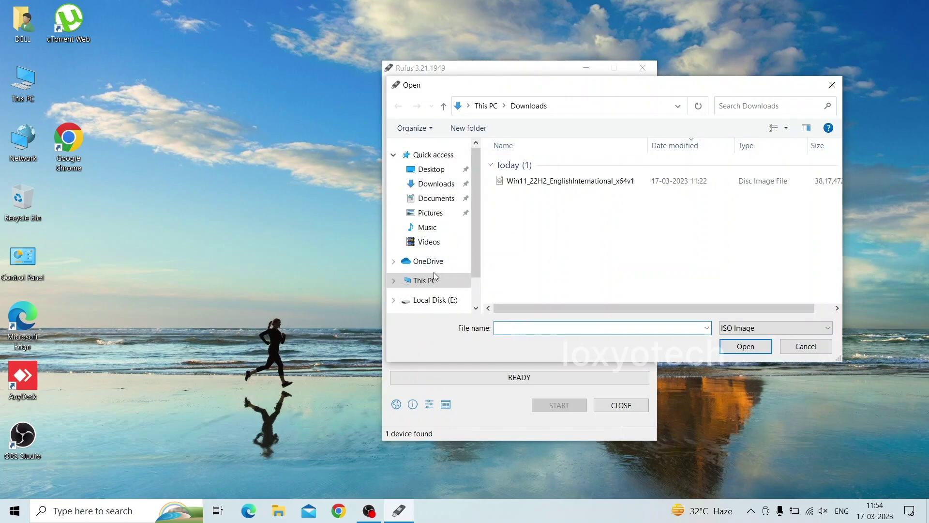
click(522, 187)
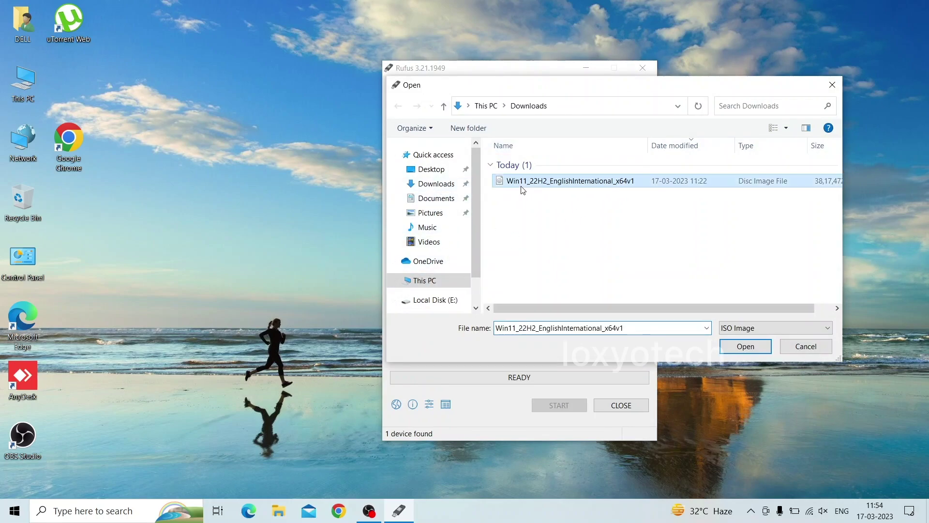
click(743, 347)
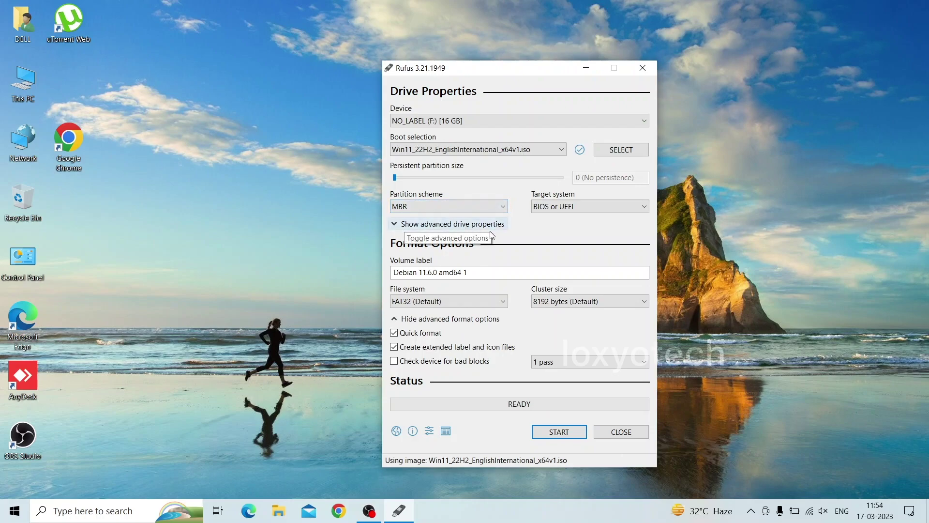
Replace the volume label with 'windows 11'.
double_click(480, 274)
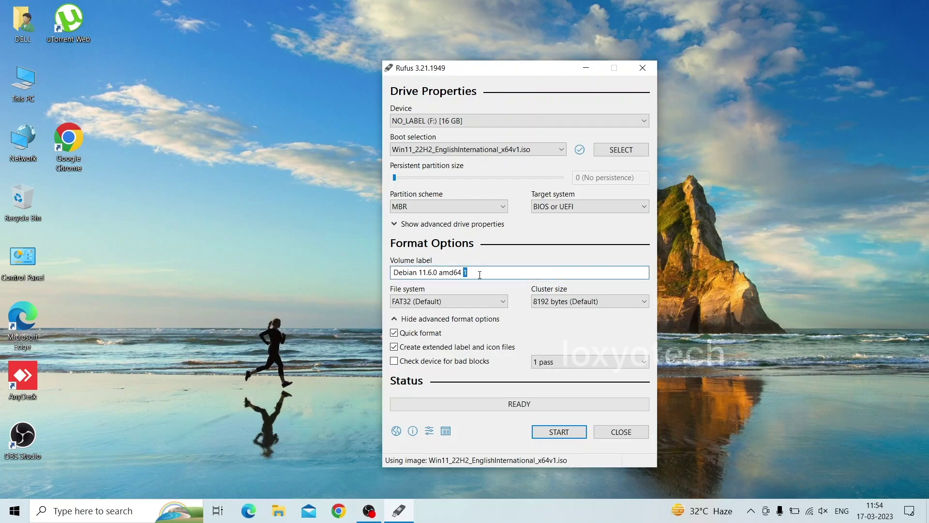
drag(455, 260, 380, 261)
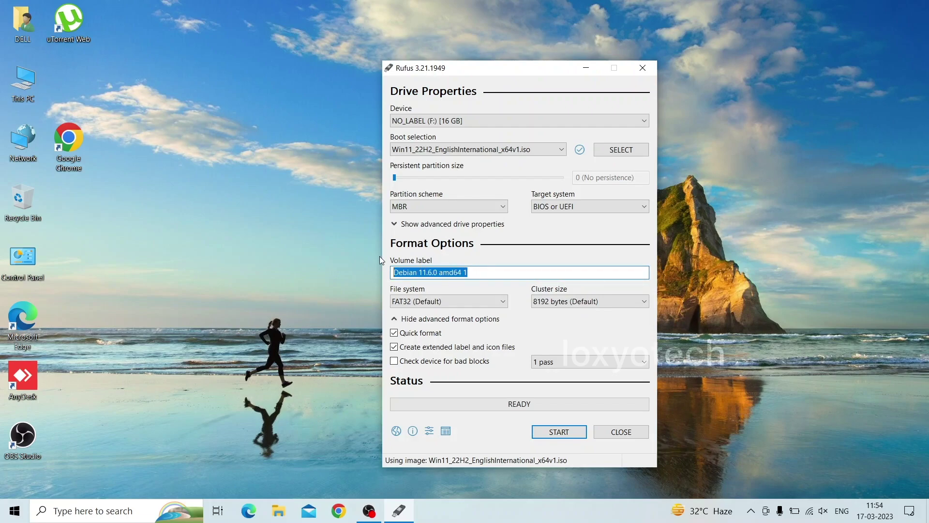
text(windows 11)
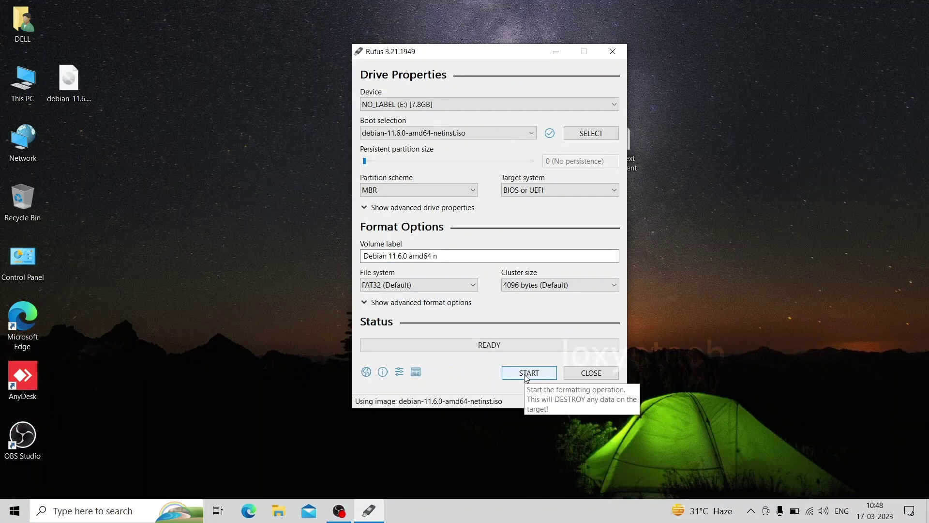
Start writing, accepting ISO Image mode, the Syslinux download and the data-loss warning.
click(528, 373)
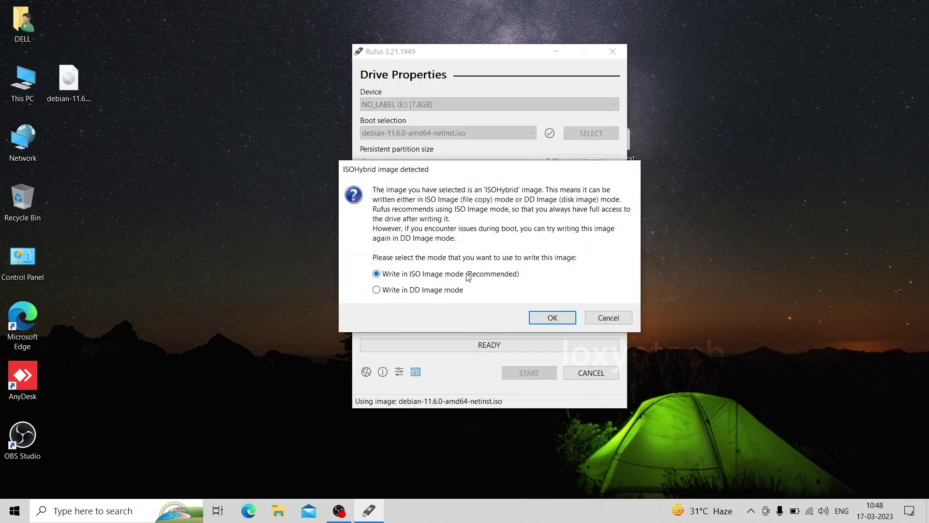
click(547, 319)
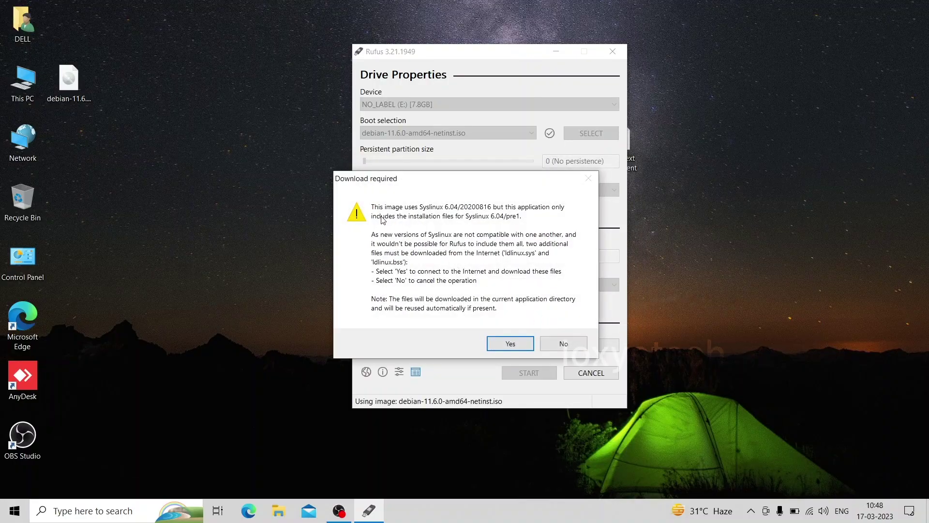
click(509, 344)
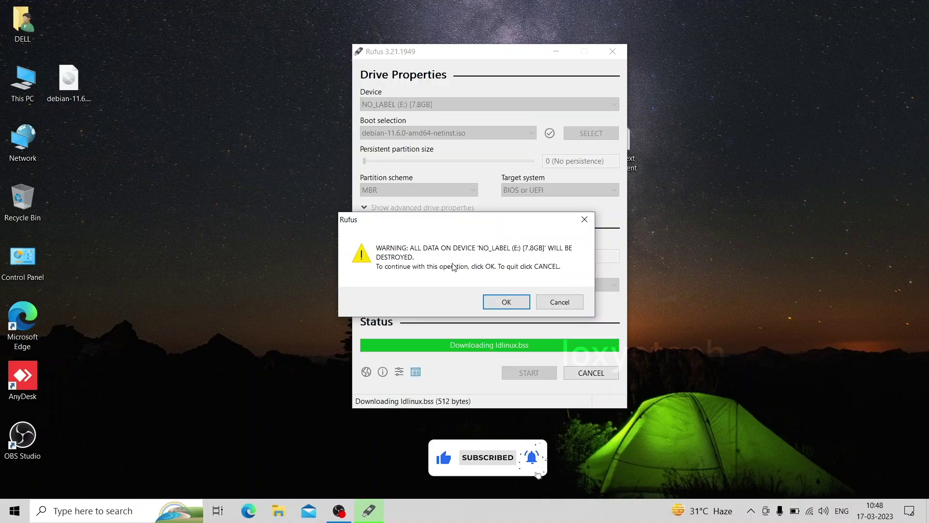
click(505, 302)
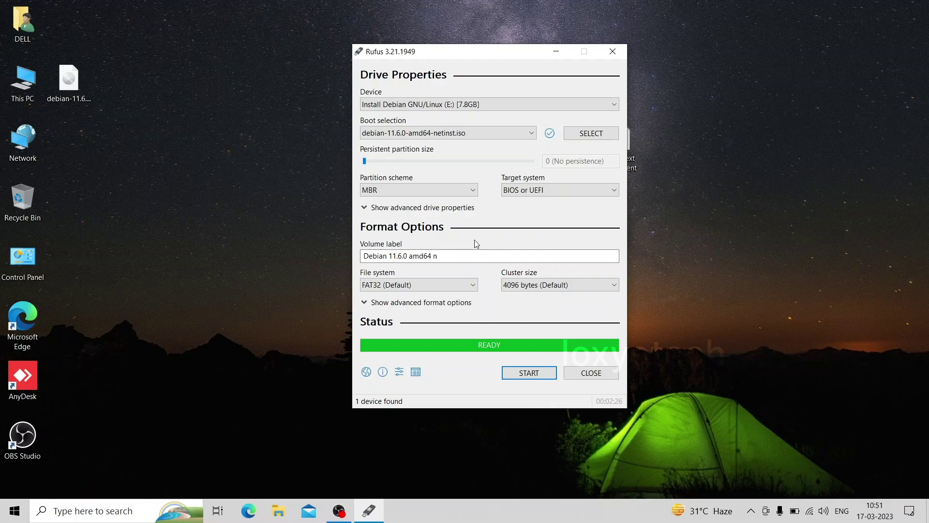
Close Rufus after the finished write and refresh the Windows desktop.
click(604, 376)
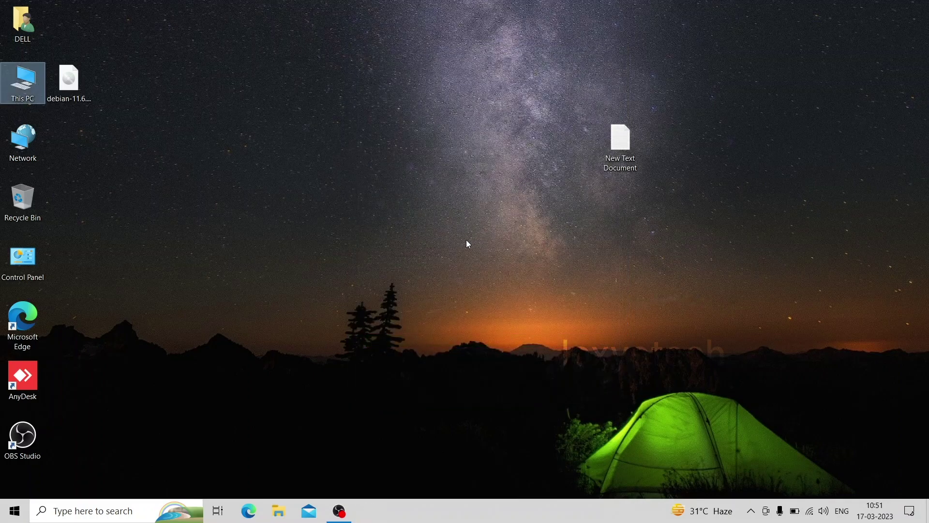
right_click(363, 159)
click(407, 197)
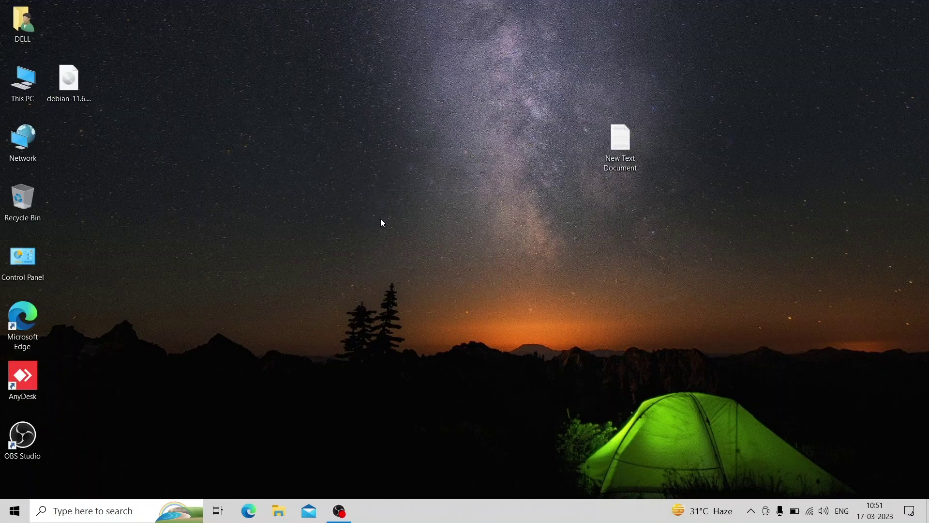